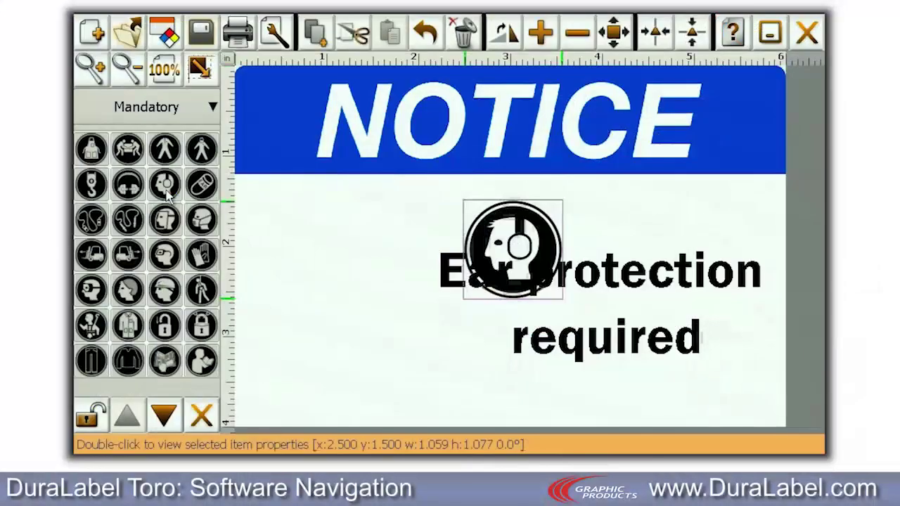
# Let the intro finish until the Toro home screen with its orange taskbar appears
pyautogui.moveTo(484, 228); pyautogui.dragTo(290, 265)
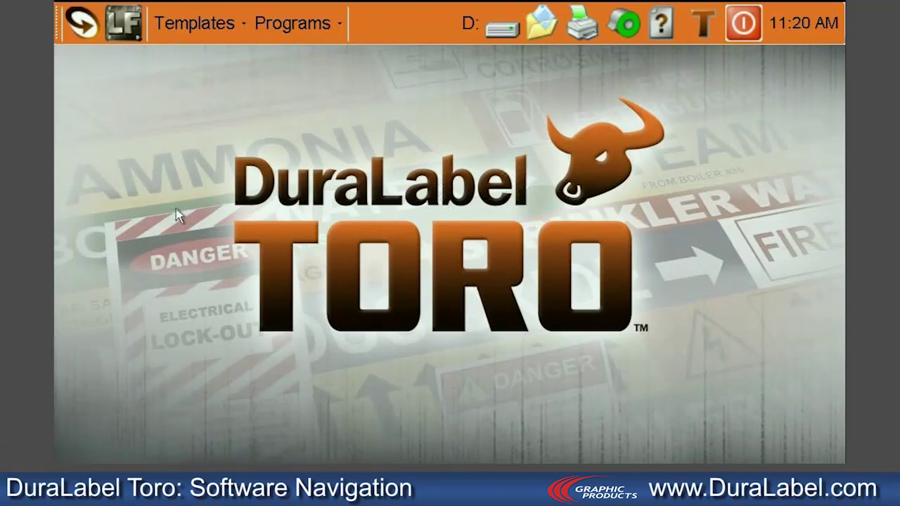
pyautogui.click(90, 39)
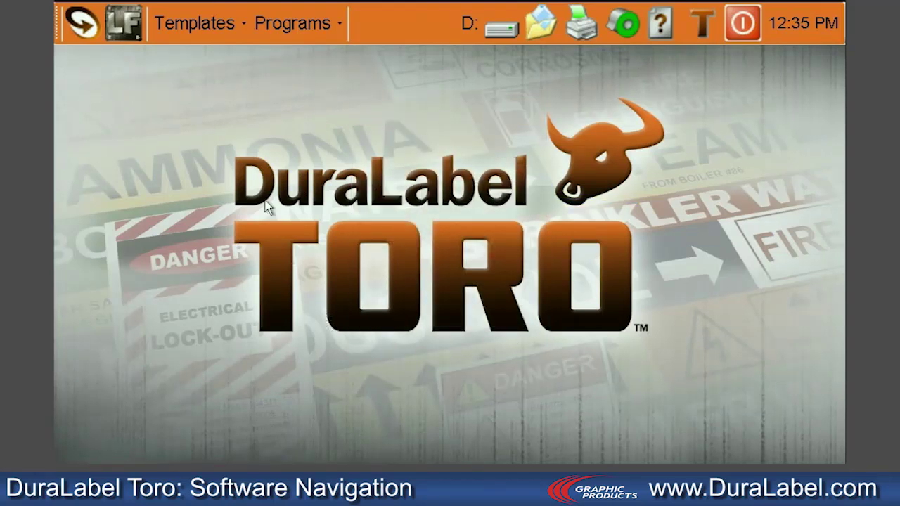
# In LabelForge, move the ear-protection symbol left and add the text 'Ear protection required'
pyautogui.click(125, 26)
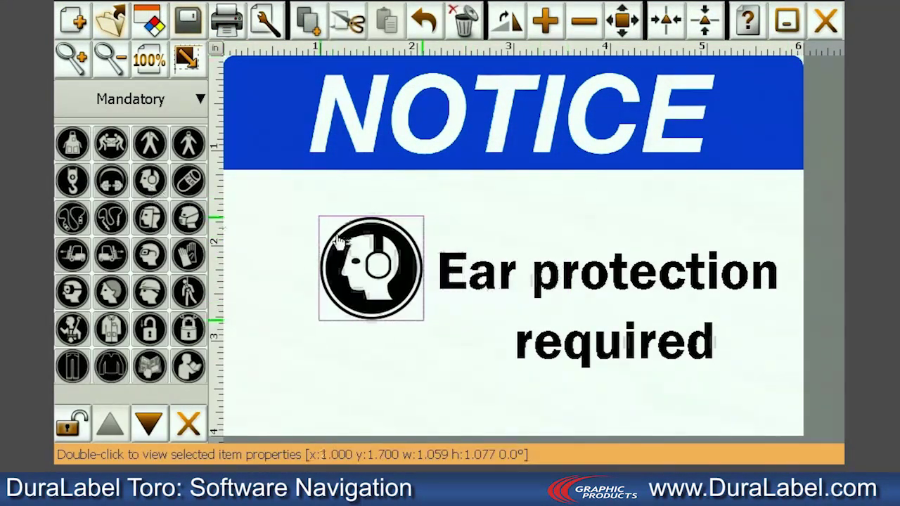
pyautogui.moveTo(338, 241); pyautogui.dragTo(282, 264)
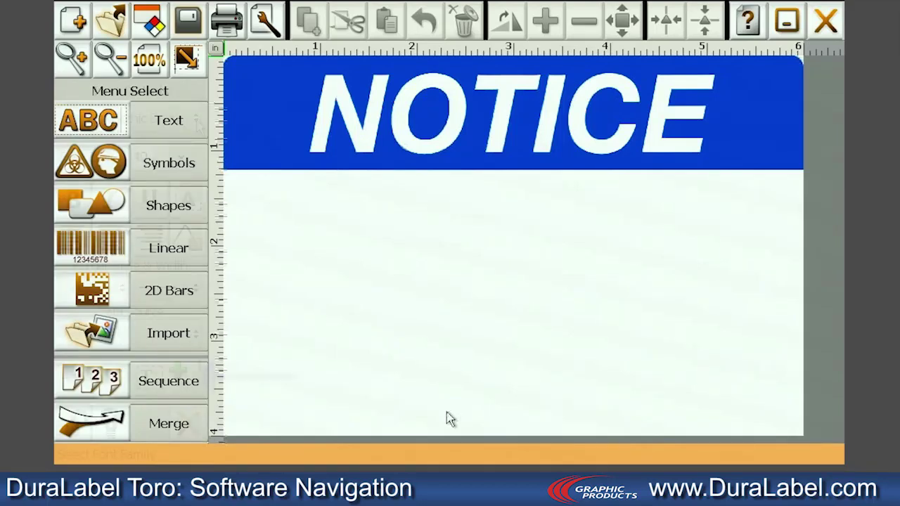
pyautogui.click(169, 120)
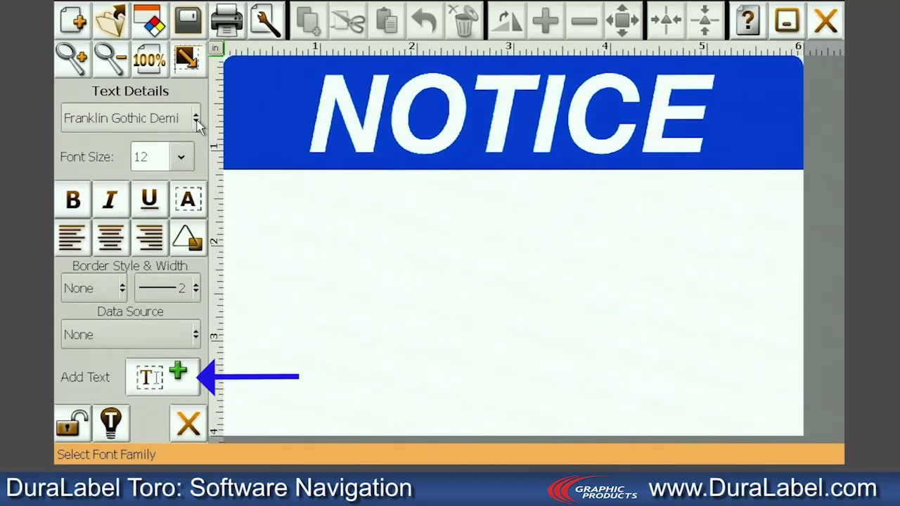
pyautogui.click(188, 383)
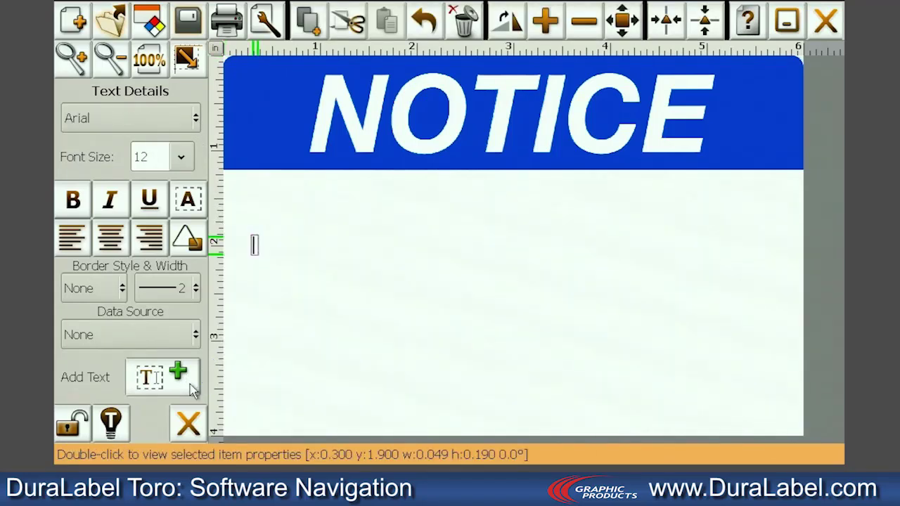
pyautogui.write('Ear protection required')
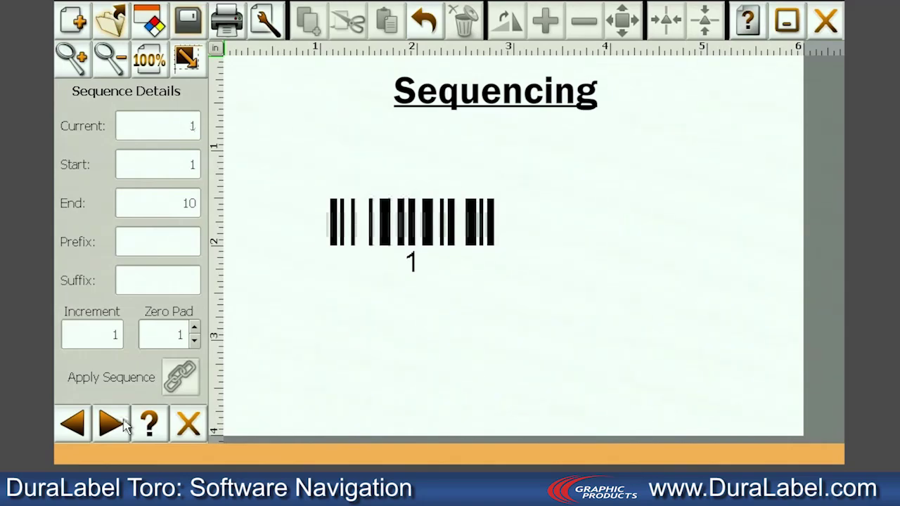
# Step the sequenced barcode number from 1 up to 5
pyautogui.click(126, 426)
pyautogui.click(126, 427)
pyautogui.click(125, 427)
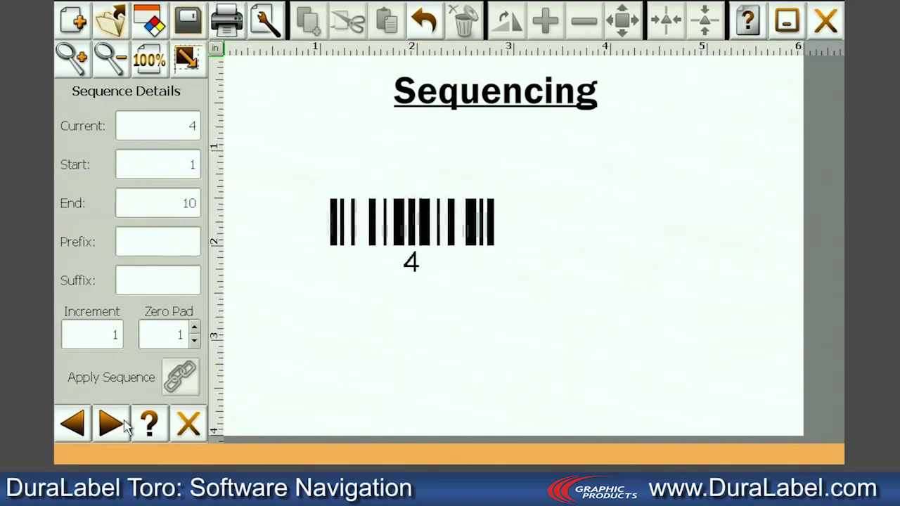
pyautogui.click(125, 427)
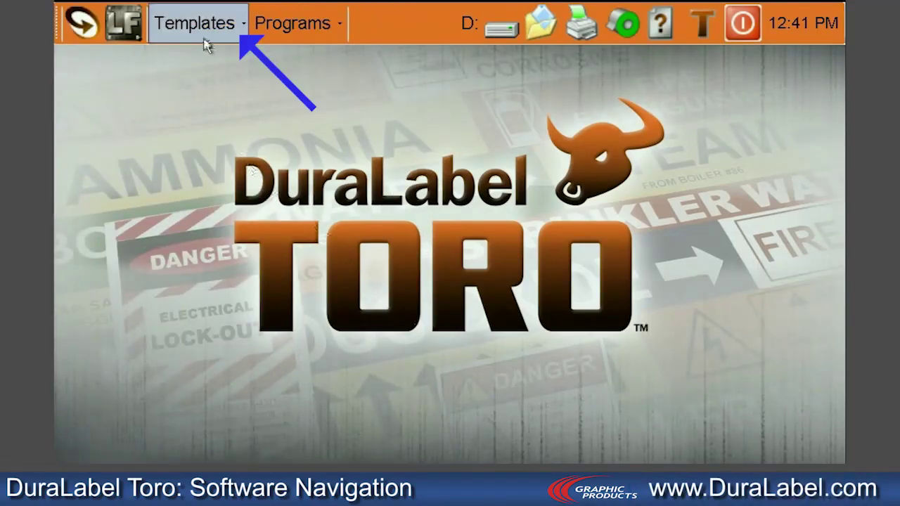
# Browse the 4 inch and General Safety Green templates, then open the DLP Symbols folder
pyautogui.click(197, 24)
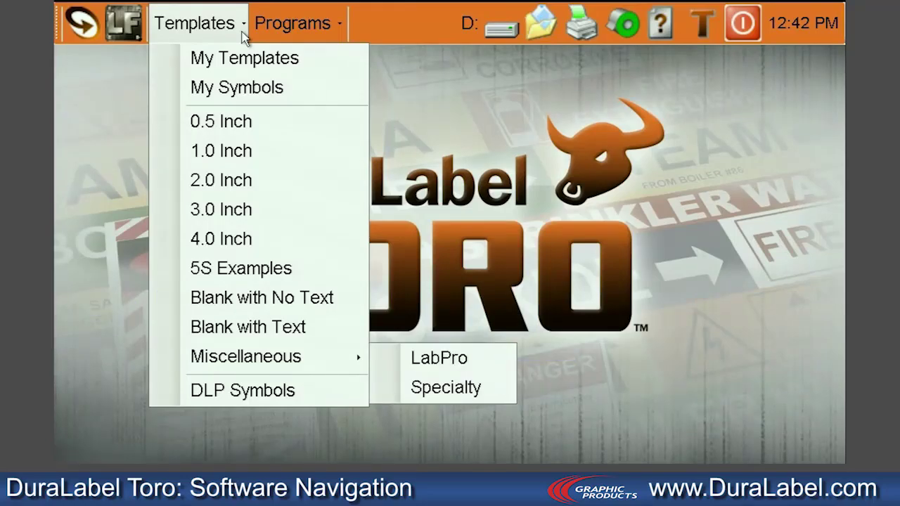
pyautogui.click(324, 239)
pyautogui.click(536, 313)
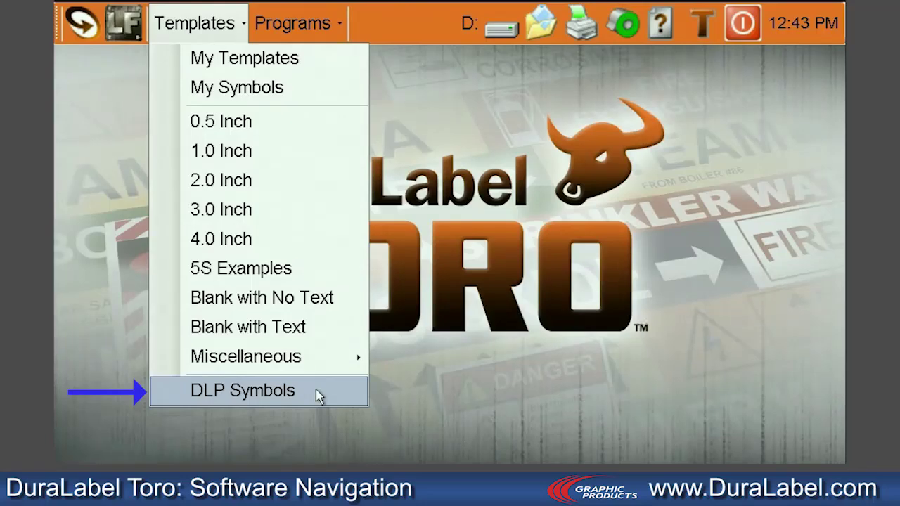
pyautogui.click(316, 391)
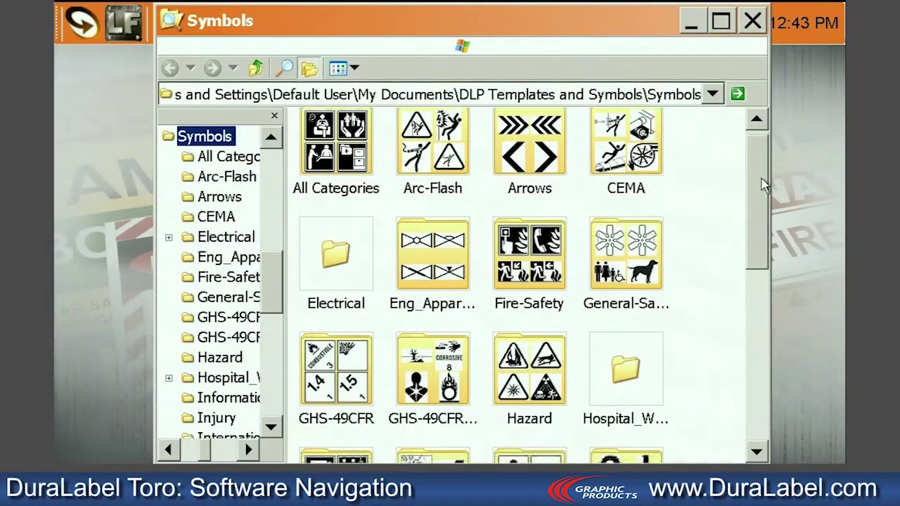
pyautogui.moveTo(765, 184); pyautogui.dragTo(771, 356)
# Open the Safety-Symbol-Library document and set its Test Equipment text to size 80
pyautogui.click(636, 379)
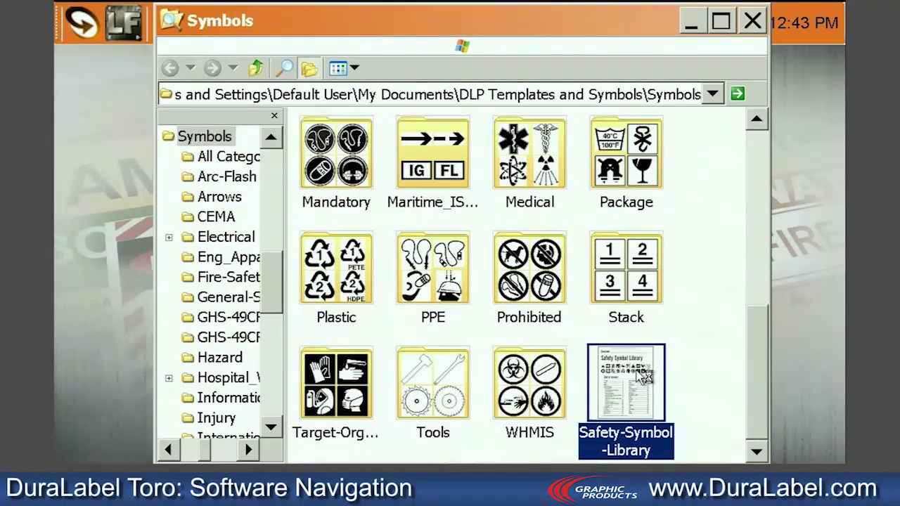
pyautogui.doubleClick(643, 376)
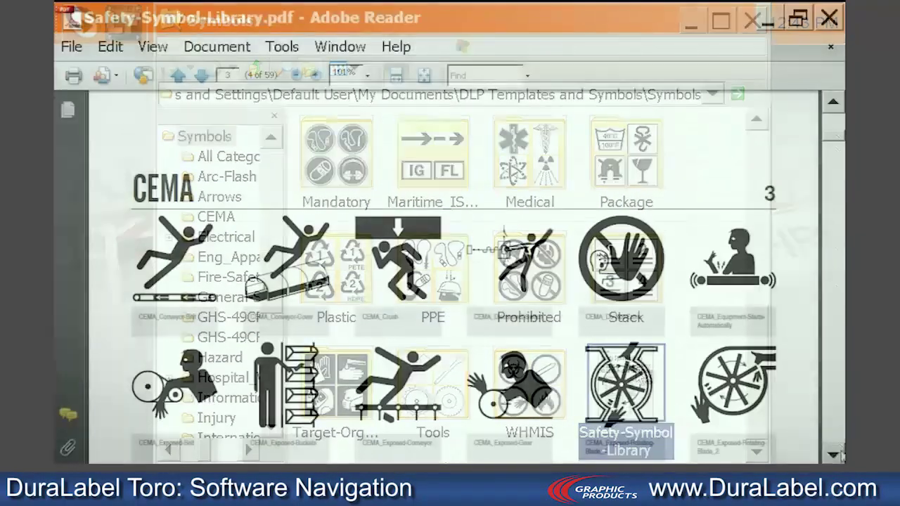
pyautogui.click(833, 455)
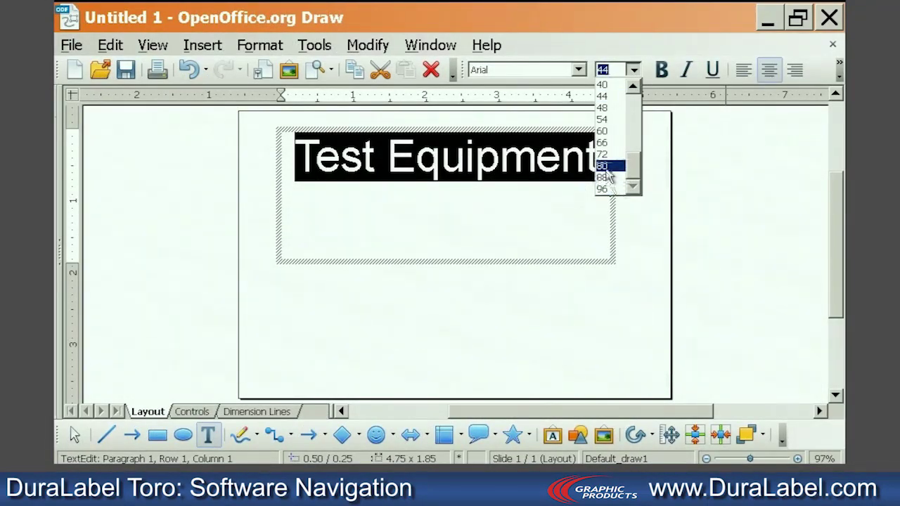
pyautogui.click(603, 165)
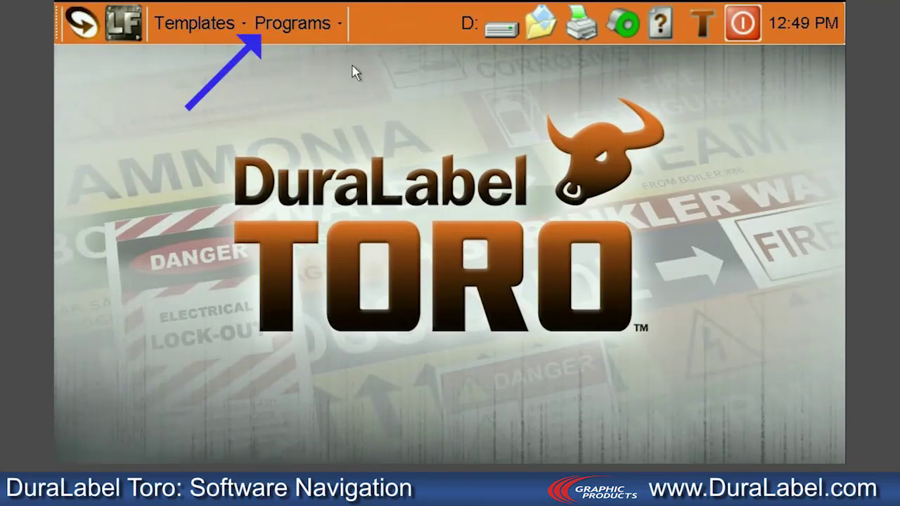
# Launch Label Writer from the Programs list as a blank untitled label document
pyautogui.click(338, 25)
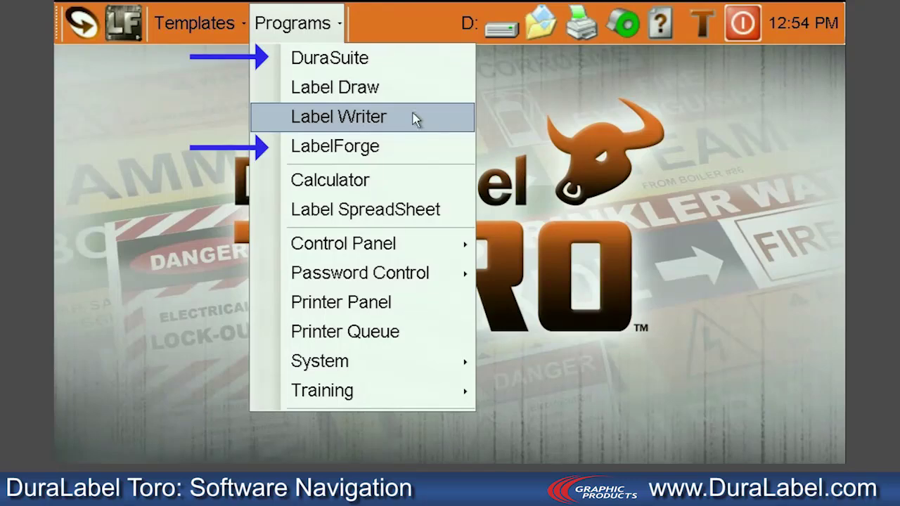
pyautogui.click(415, 119)
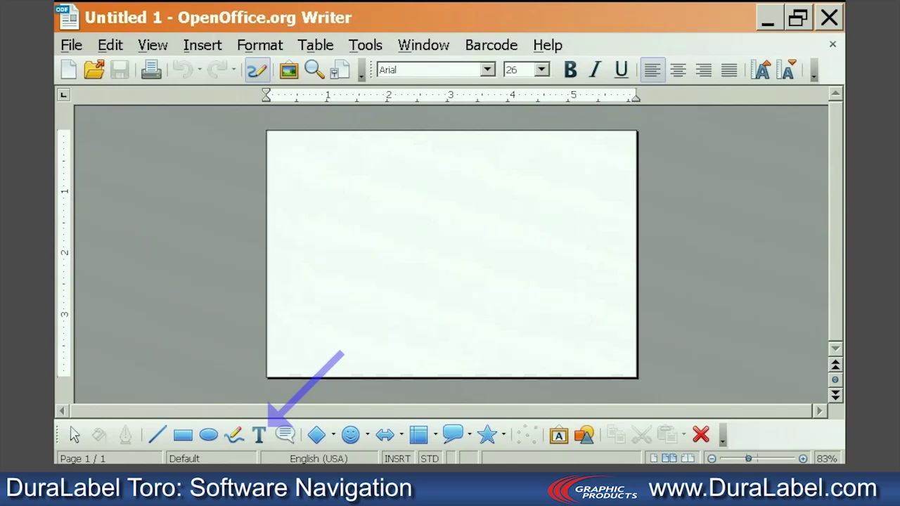
# Add a 'Test Equipment' text box and place the right-arrow graphic beneath it
pyautogui.click(259, 434)
pyautogui.moveTo(281, 143); pyautogui.dragTo(618, 264)
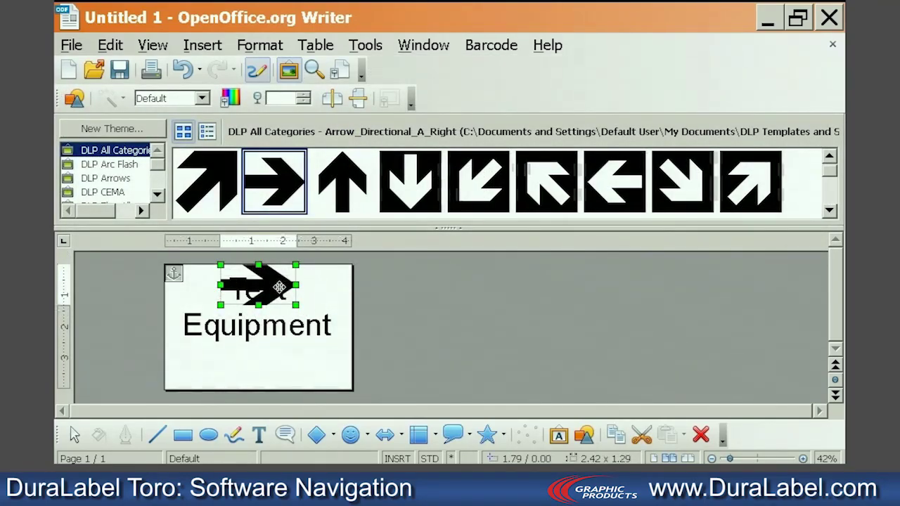
pyautogui.moveTo(280, 288); pyautogui.dragTo(277, 365)
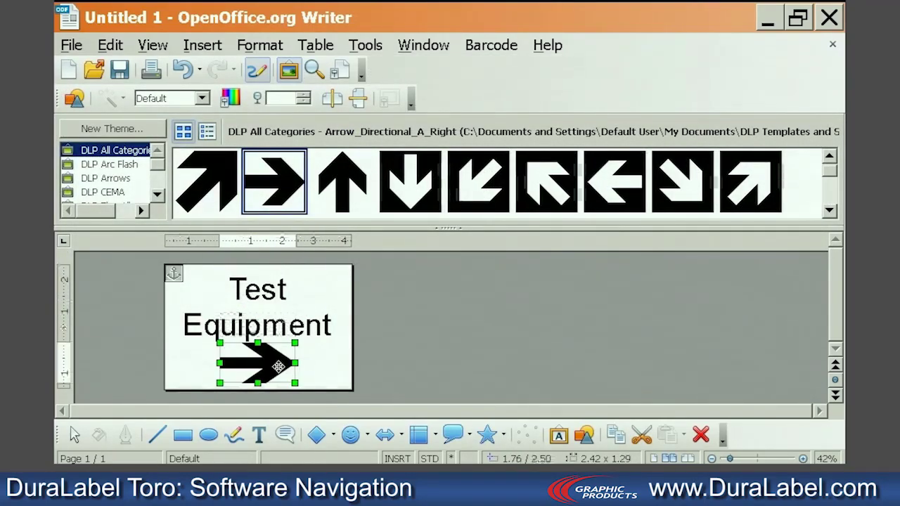
pyautogui.click(412, 363)
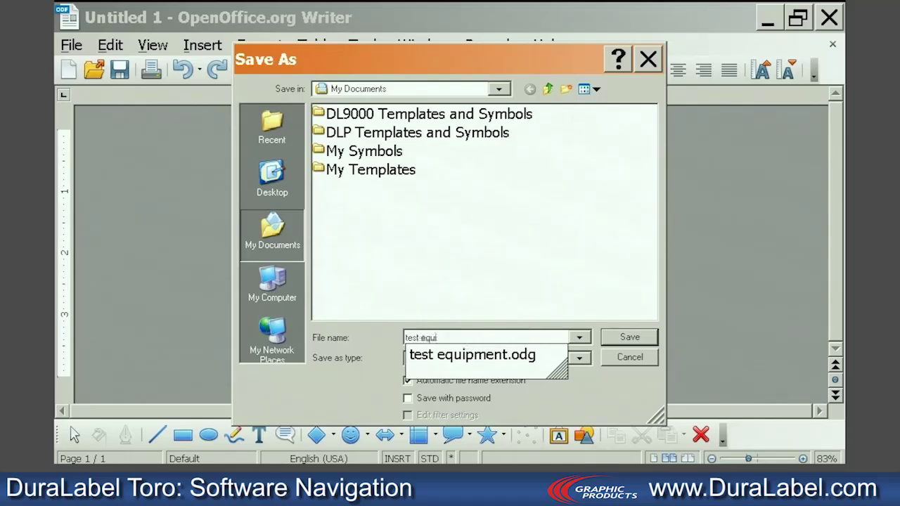
pyautogui.write('pment')
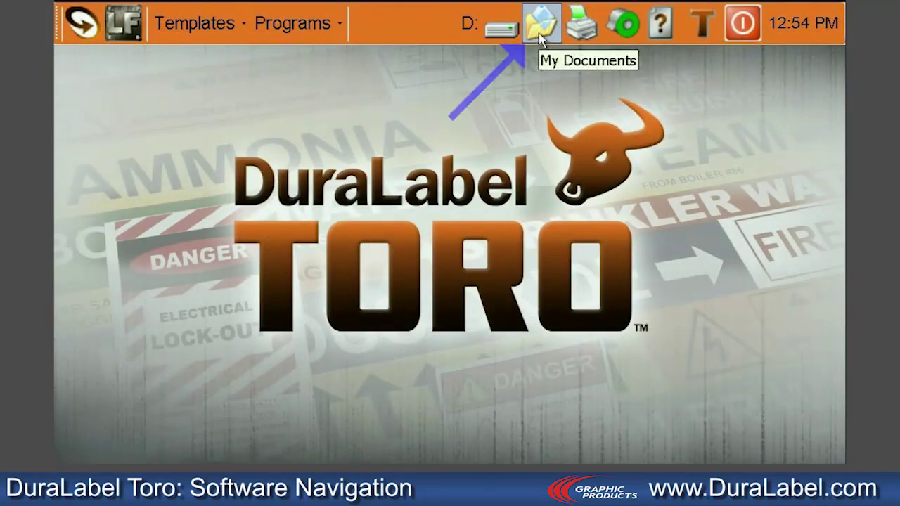
# Open My Documents from its taskbar icon
pyautogui.click(541, 40)
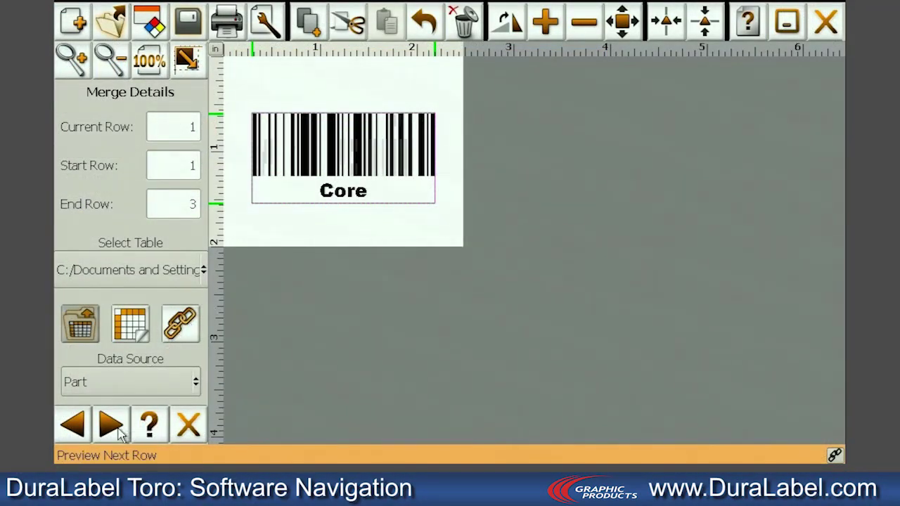
# Preview merge rows 2 and 3, ending on the Hardware pack row
pyautogui.click(116, 427)
pyautogui.click(116, 427)
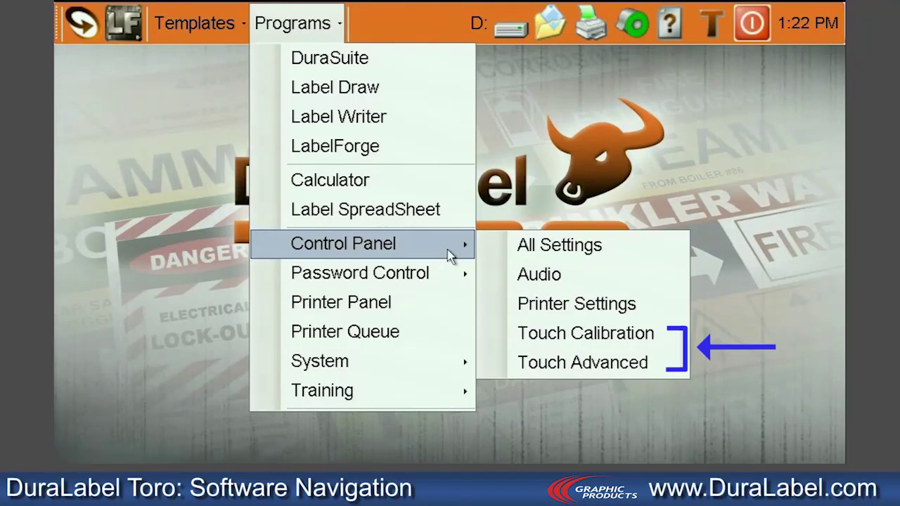
pyautogui.moveTo(453, 274)
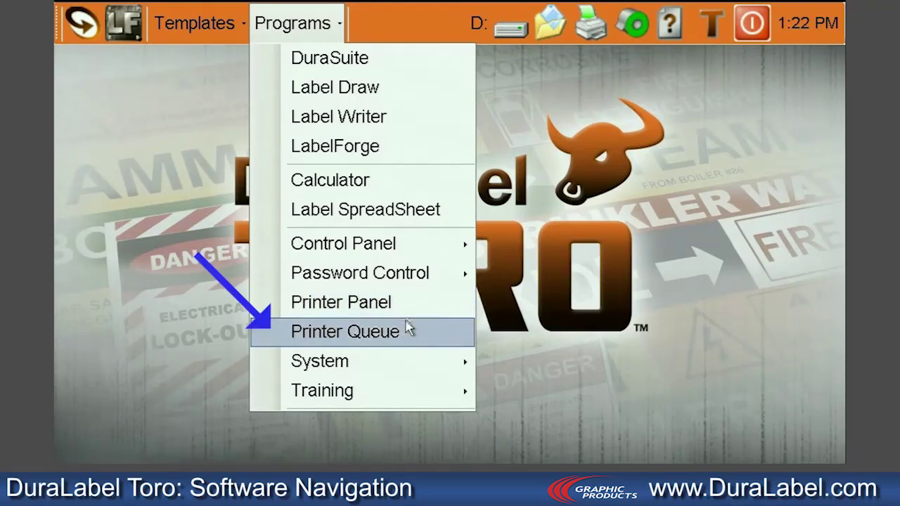
# Look over the Password Control, System and Training submenus, then close the Programs menu
pyautogui.moveTo(413, 363)
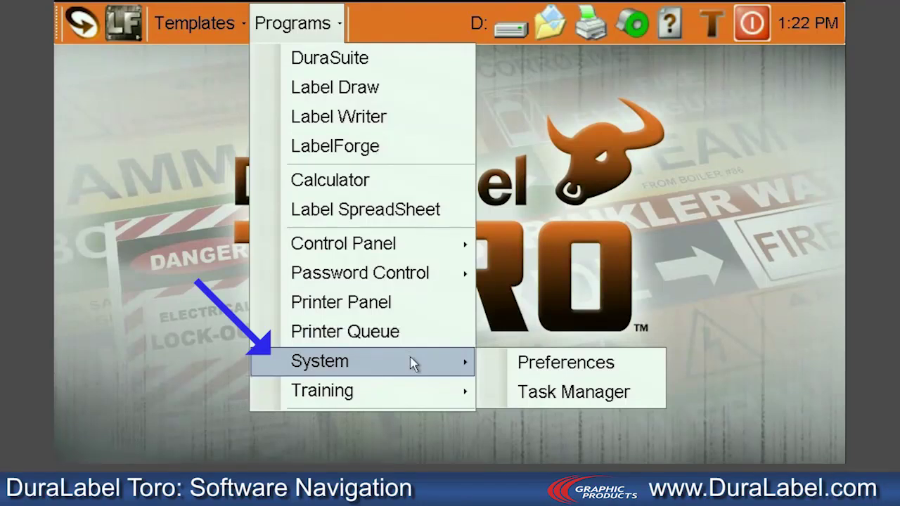
pyautogui.moveTo(415, 385)
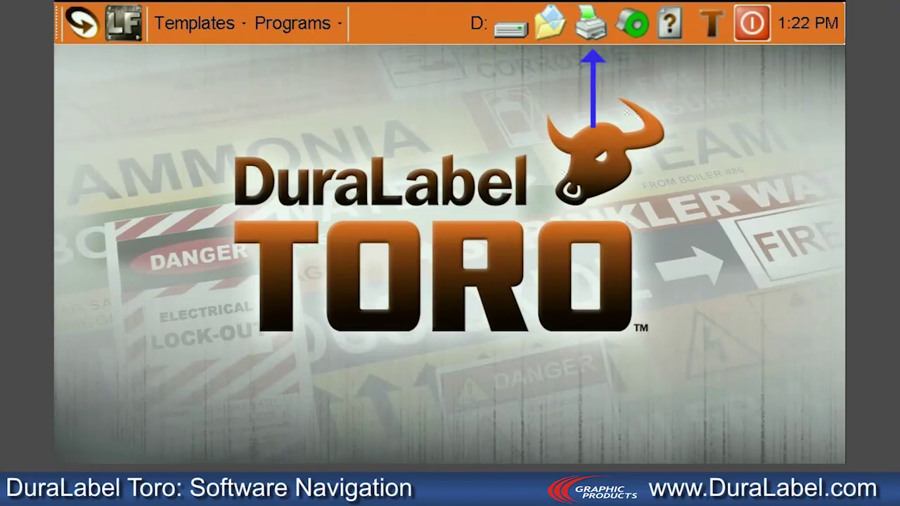
# Check the printer and training icons, then open the About window with support line and versions
pyautogui.click(591, 25)
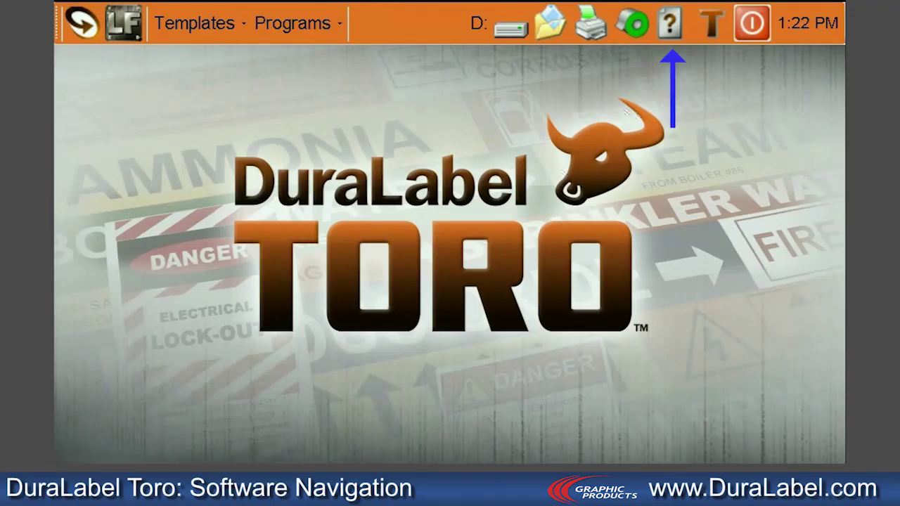
pyautogui.click(673, 32)
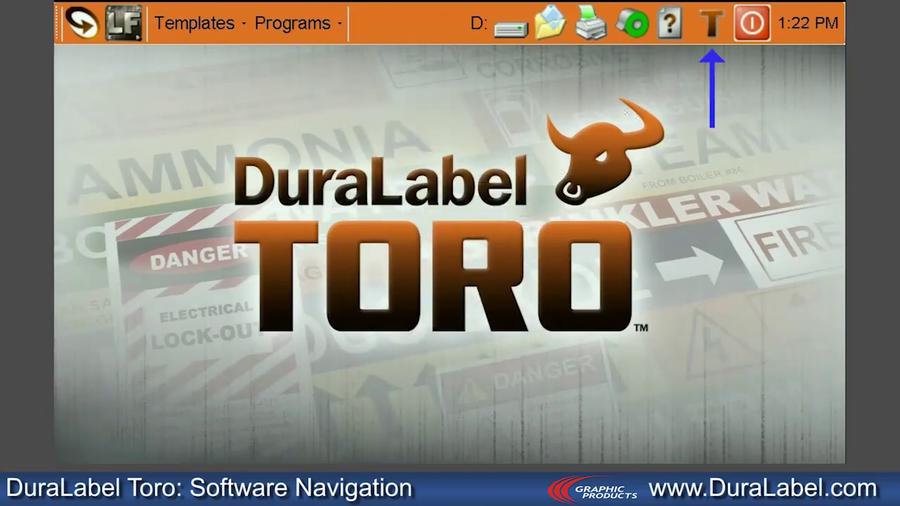
pyautogui.click(714, 30)
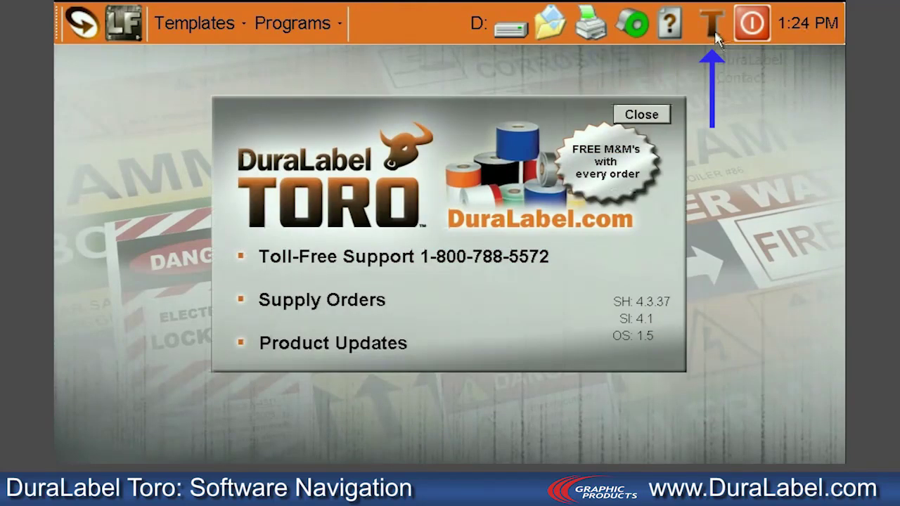